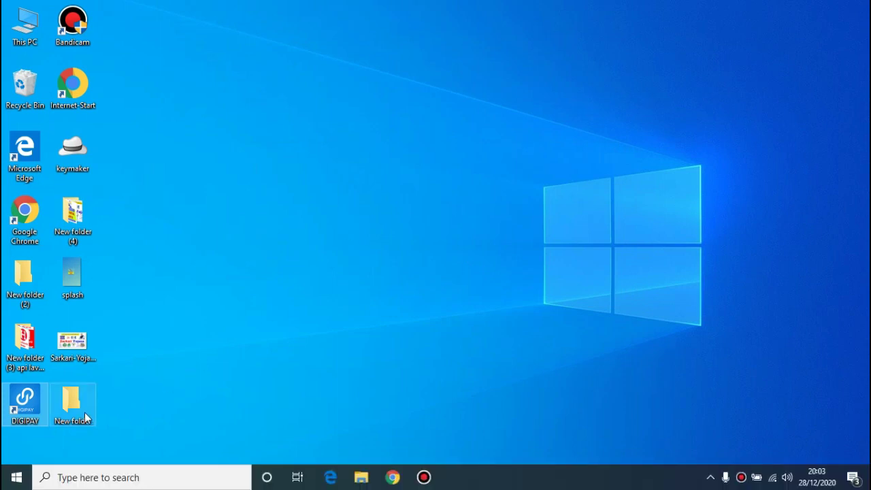
Open the file location of the DIGIPAY desktop shortcut and run Updater as administrator.
right_click(25, 397)
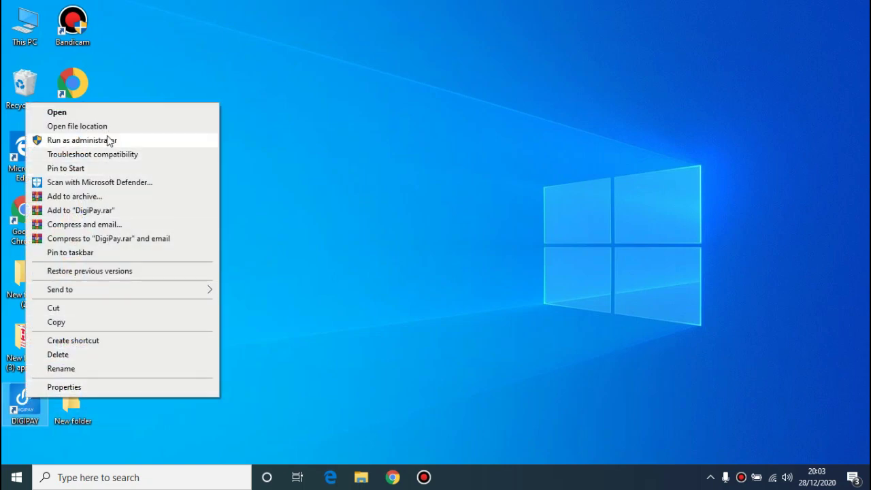
click(109, 127)
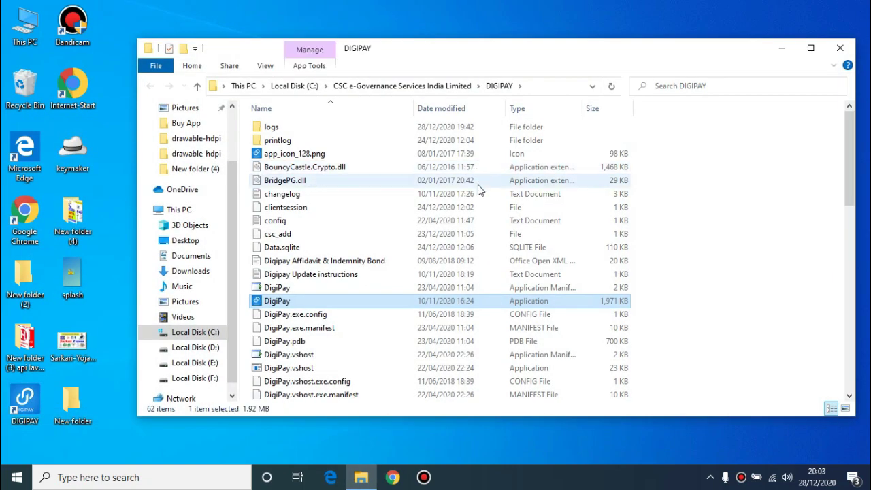
click(811, 47)
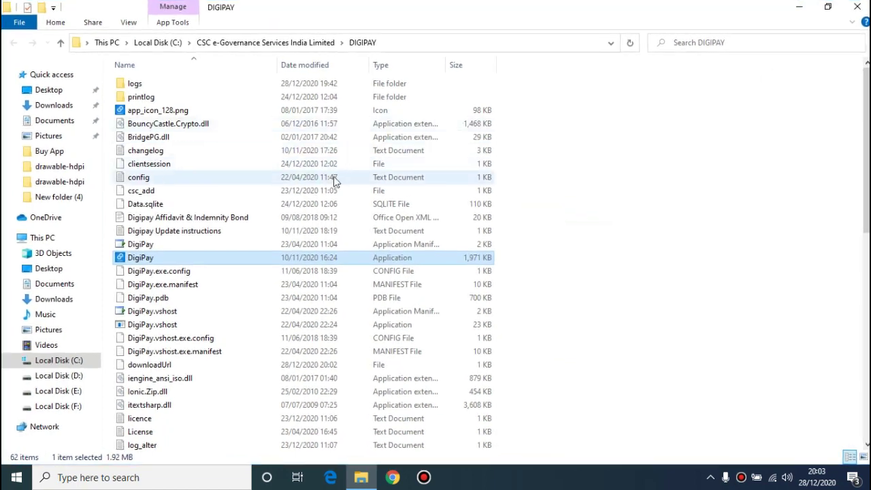
scroll(333, 206, down, 5)
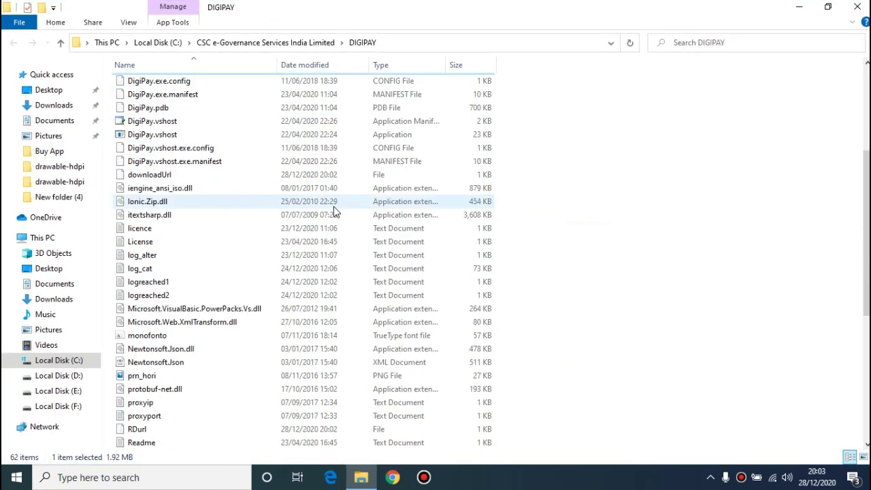
scroll(334, 206, down, 7)
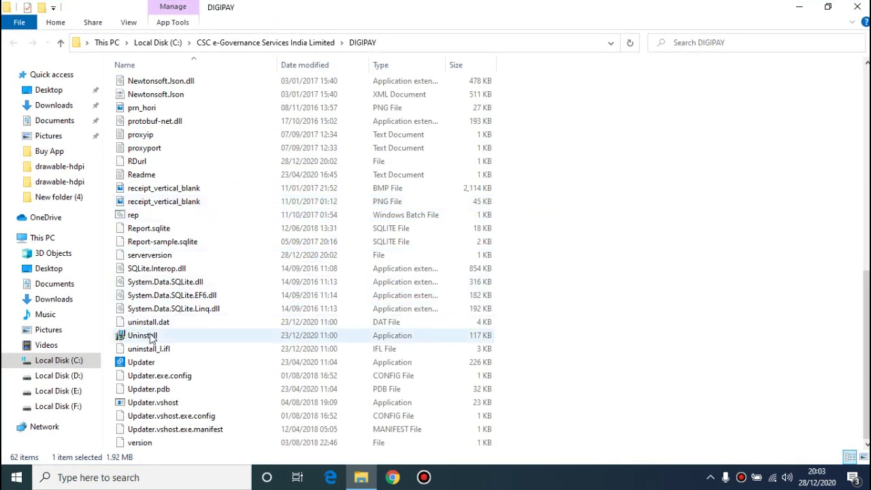
right_click(147, 362)
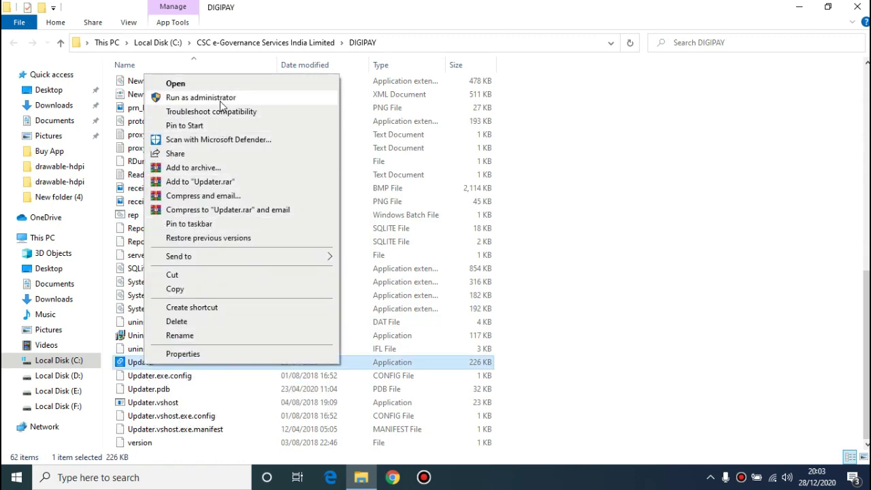
click(223, 99)
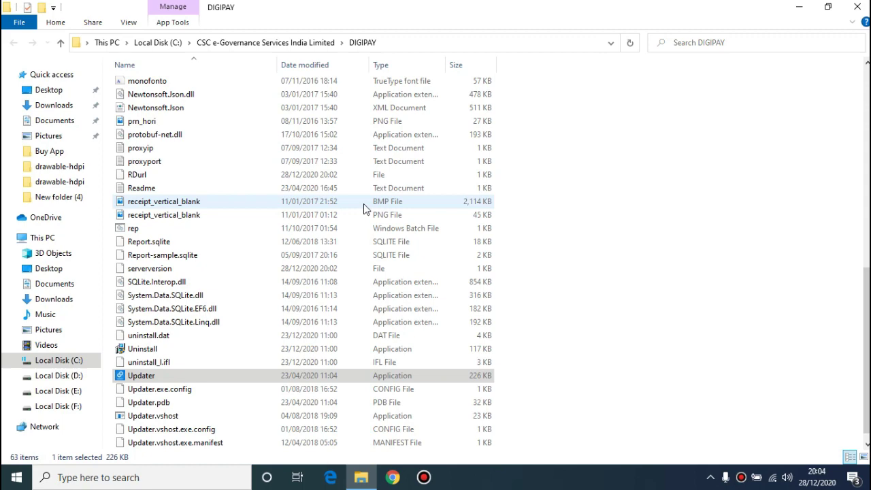
Open the update archive inside the DIGIPAY update folder to examine its contents.
scroll(364, 208, up, 12)
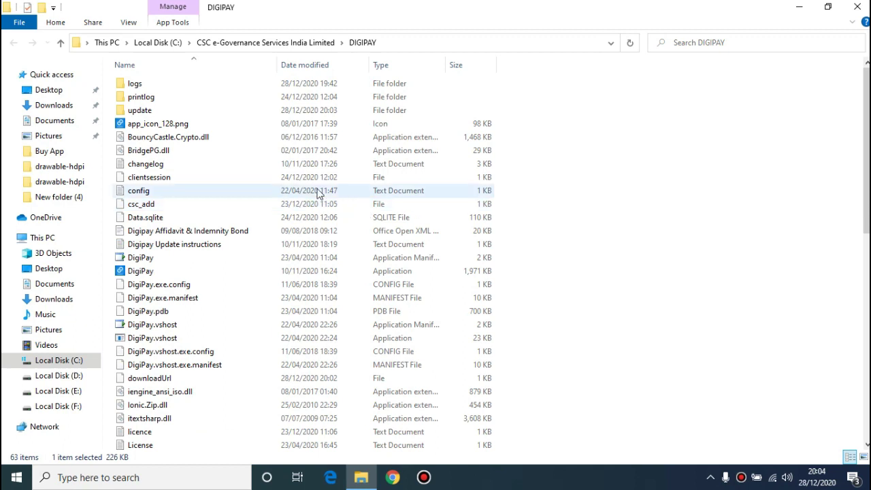
double_click(155, 111)
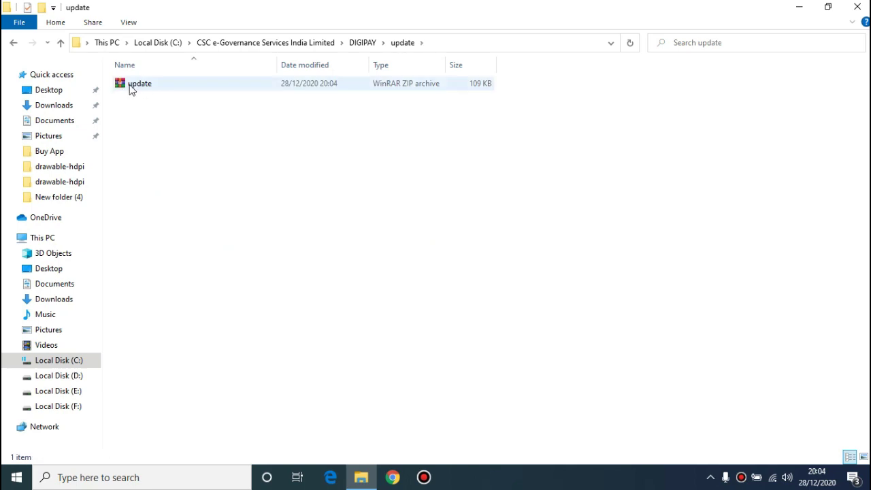
double_click(145, 89)
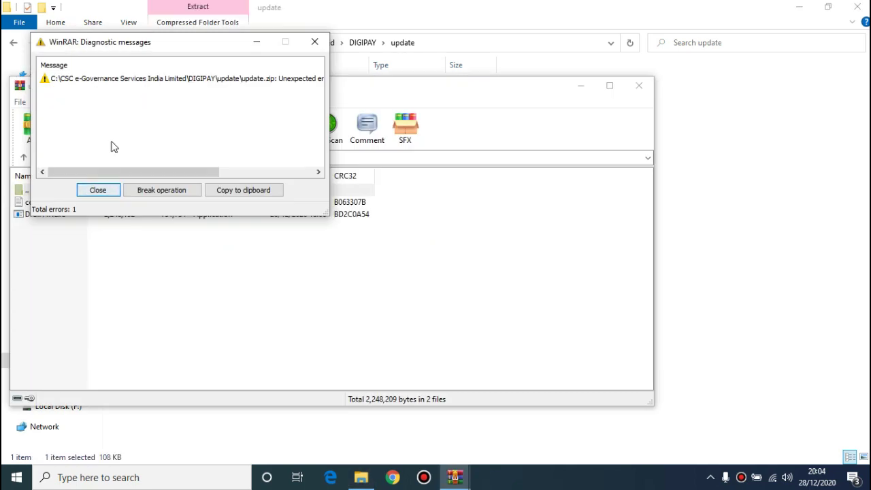
drag(133, 51, 360, 102)
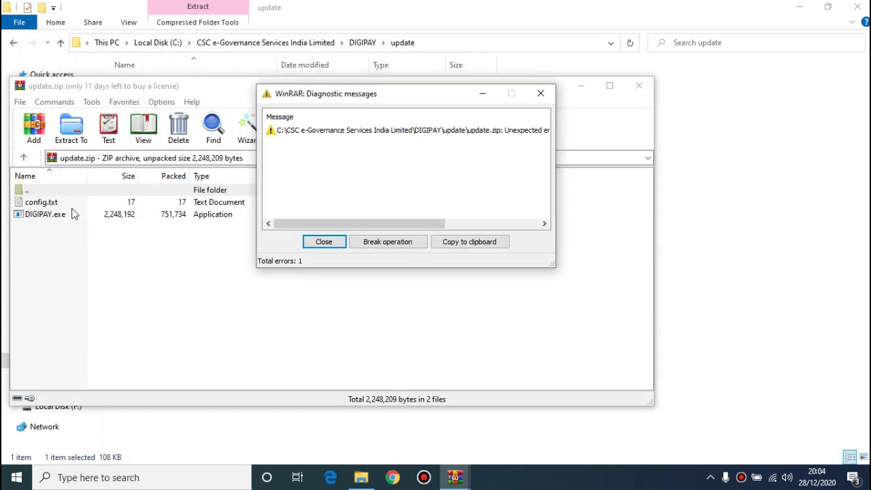
click(323, 242)
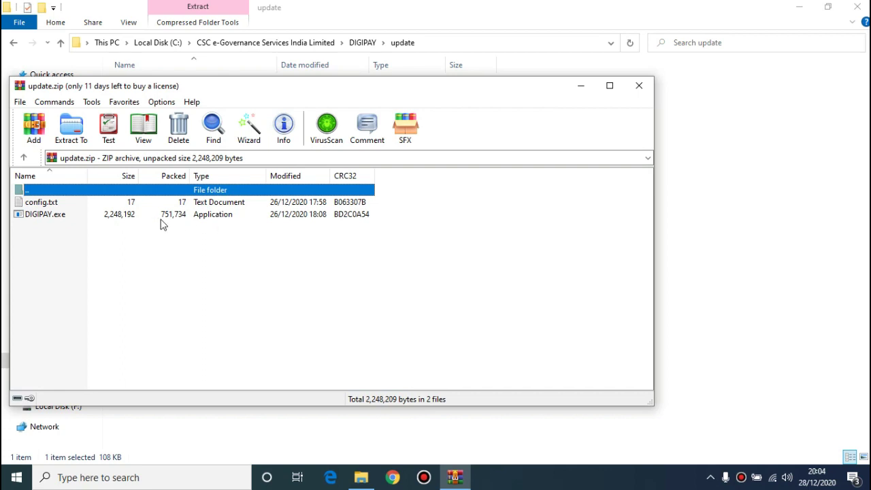
Try to run DIGIPAY.exe from the update archive, then close the archive and return to the DIGIPAY folder.
double_click(44, 215)
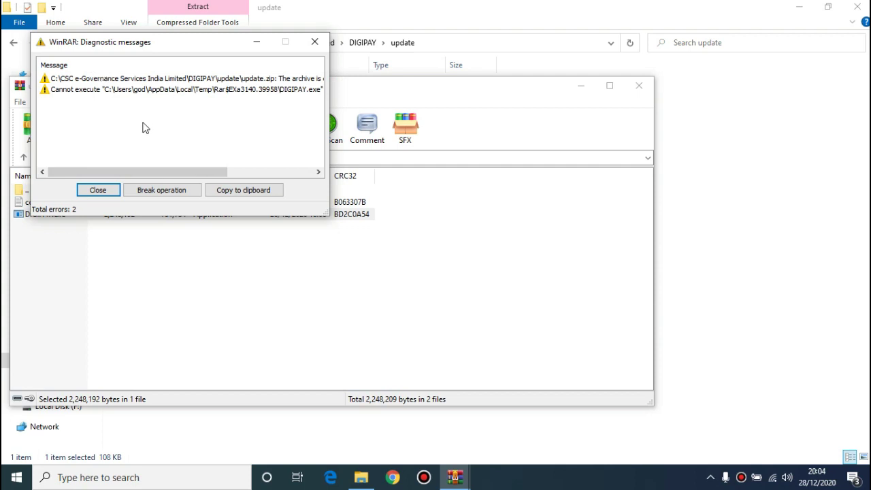
click(314, 44)
click(639, 86)
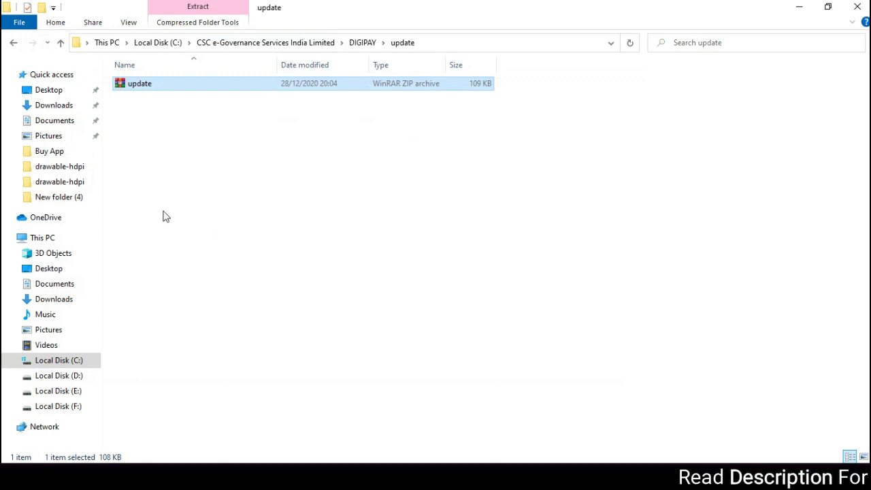
click(12, 44)
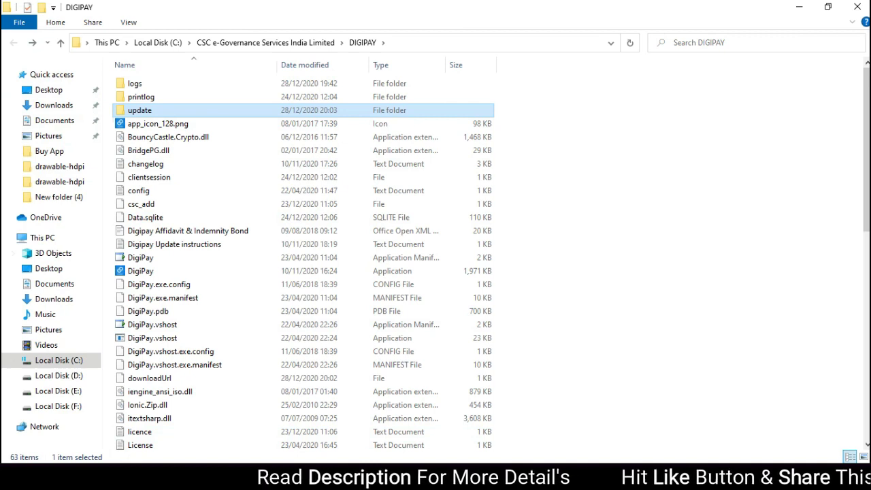
click(145, 164)
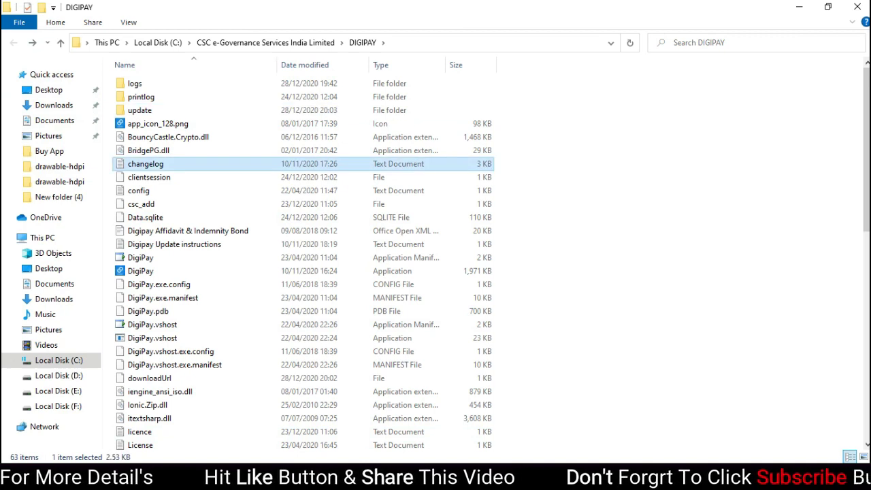
Open Programs and Features in the Control Panel.
key(super)
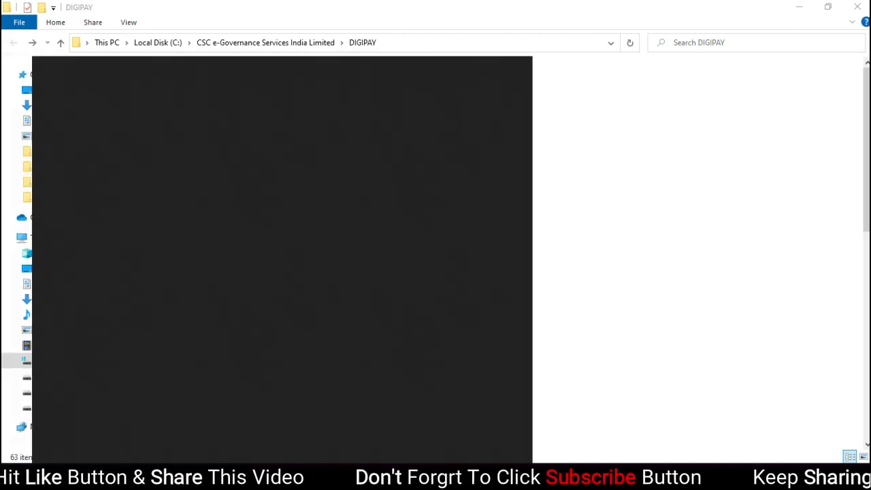
text(con)
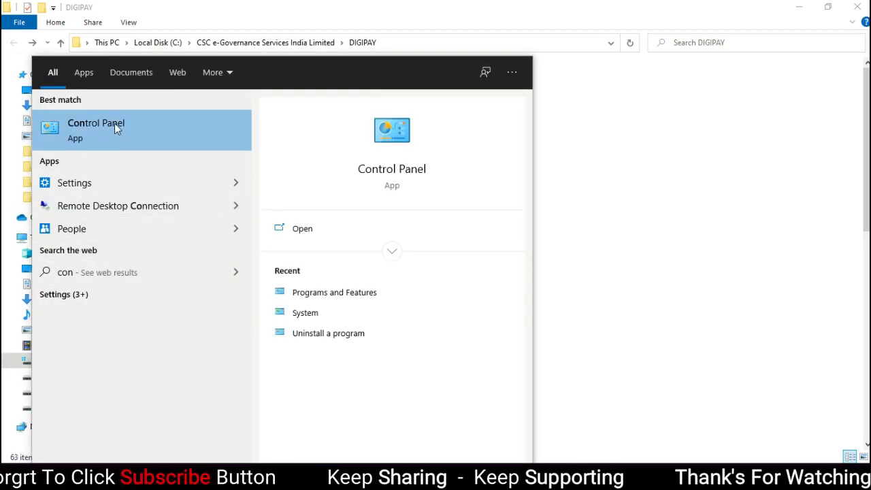
click(320, 134)
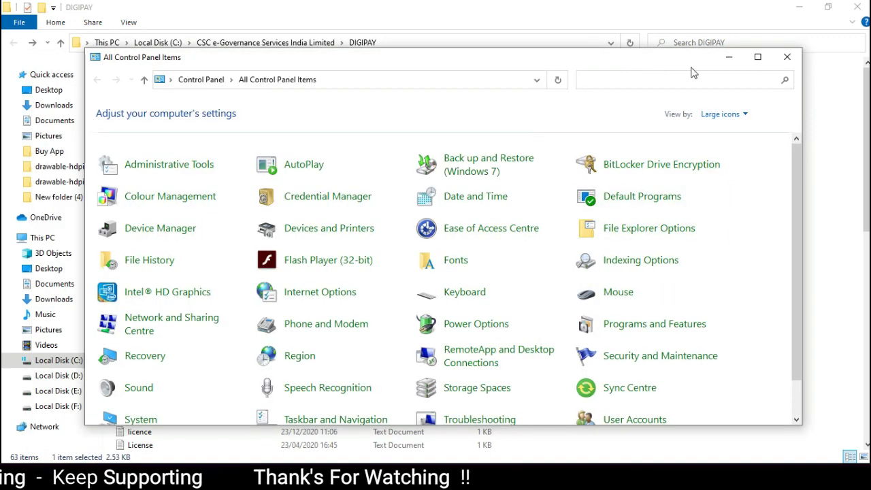
click(758, 56)
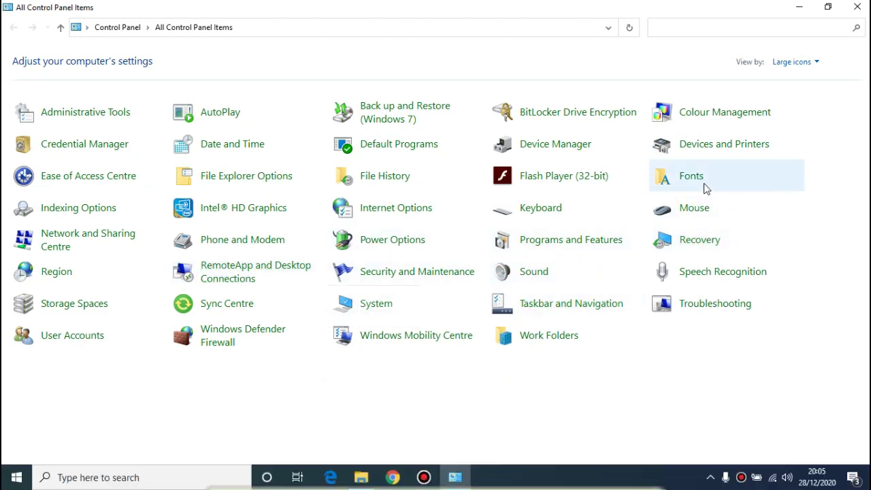
click(567, 247)
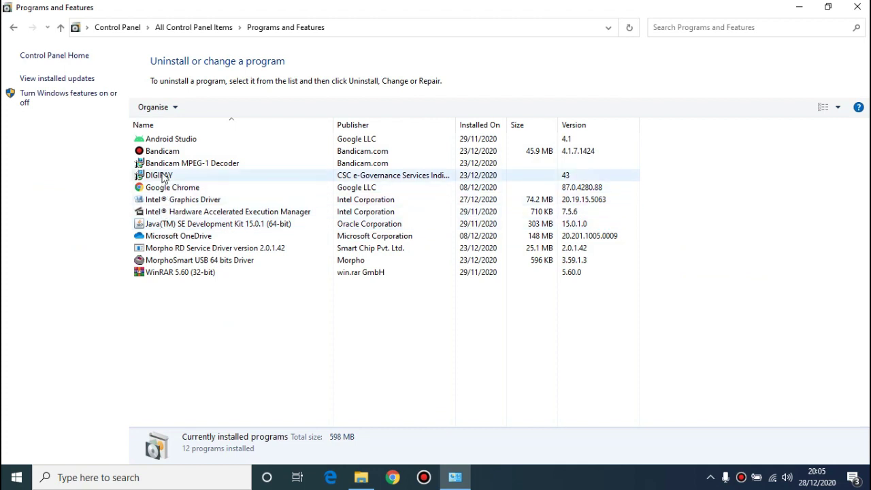
Uninstall DIGIPAY and close the uninstaller.
click(163, 178)
click(219, 107)
click(467, 283)
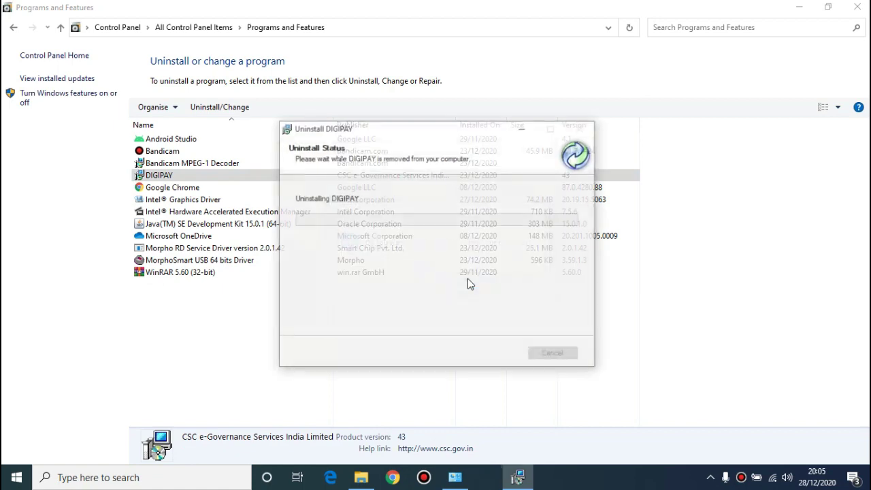
click(506, 275)
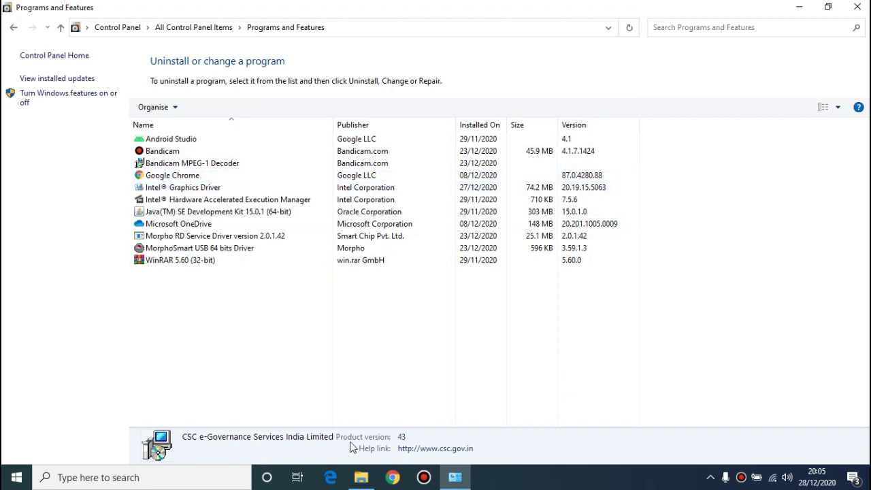
Delete the leftover CSC e-Governance Services India Limited folder from Local Disk (C:).
click(361, 477)
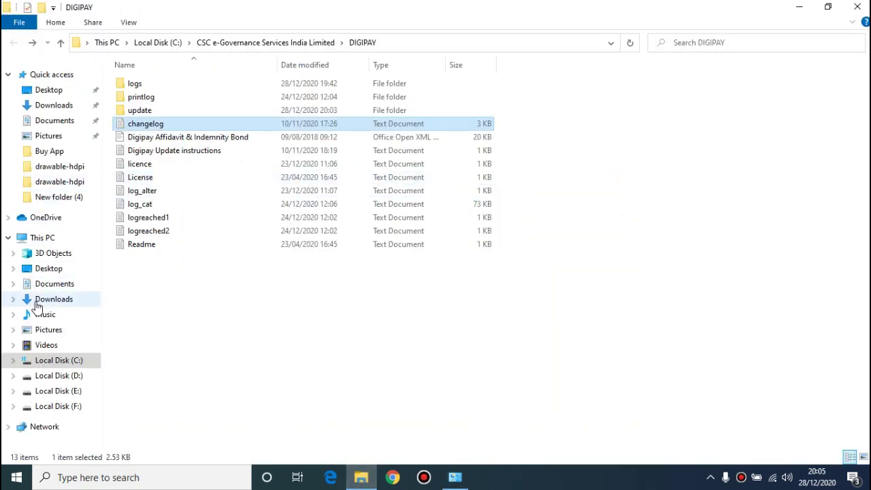
click(68, 360)
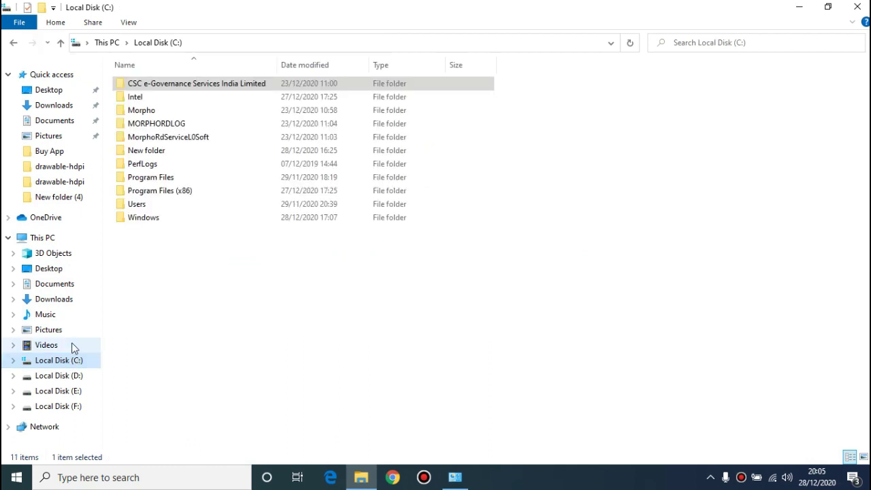
right_click(157, 85)
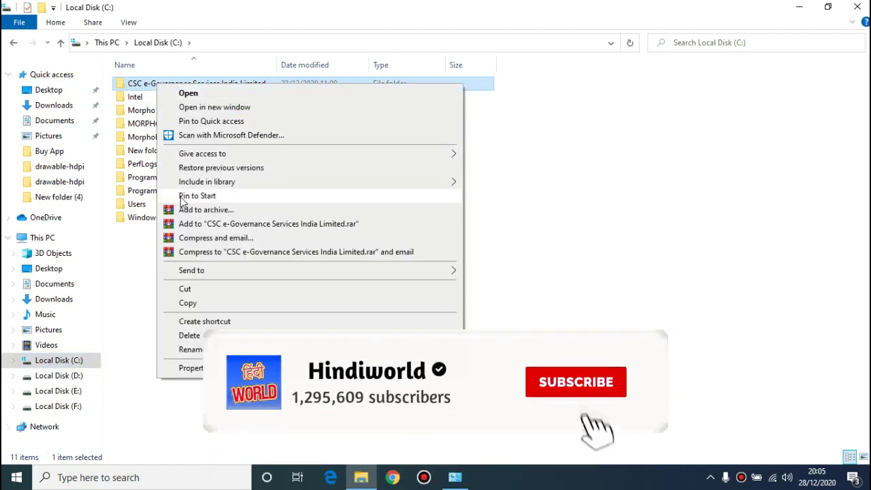
click(193, 335)
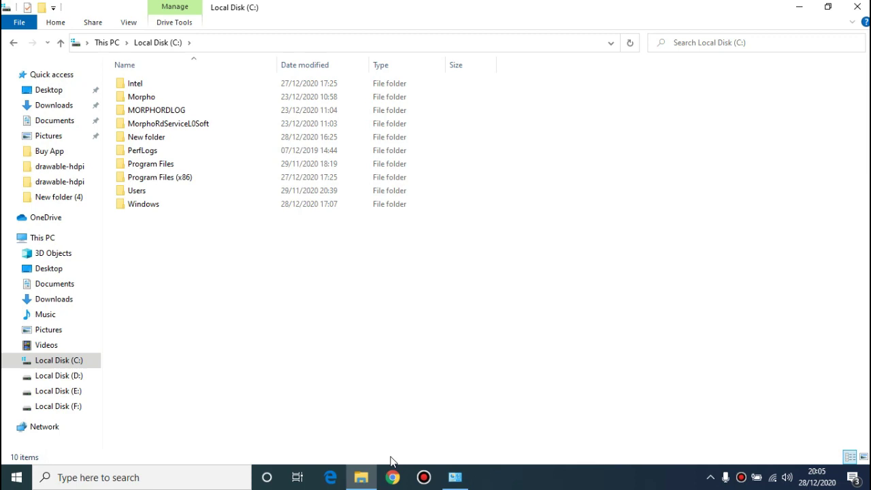
Switch to Chrome and download DigiPay (v4.6) for Windows from the DigiPay site.
click(393, 476)
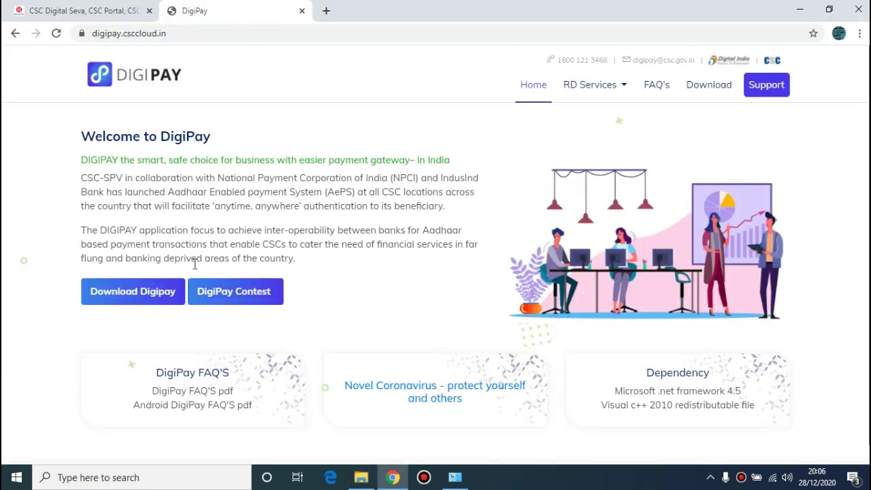
click(138, 302)
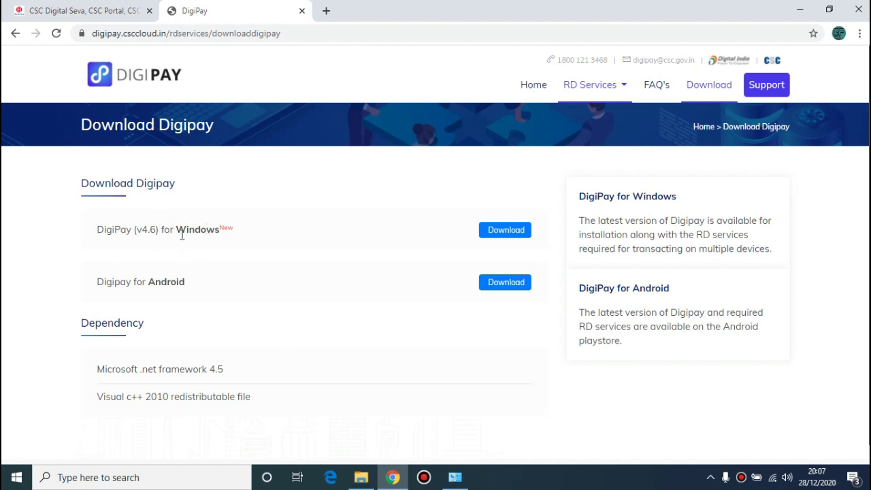
click(521, 235)
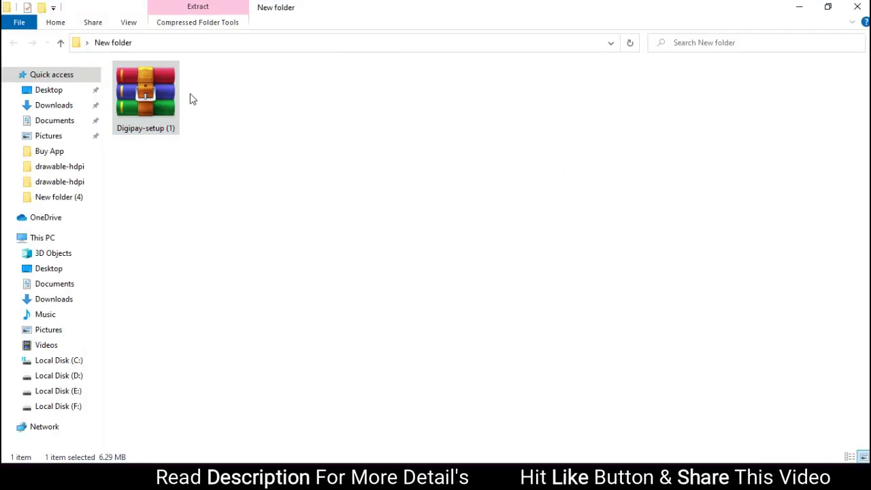
Extract the Digipay-setup (1) archive into its current folder and launch DigiPay_Setup_46.
right_click(149, 83)
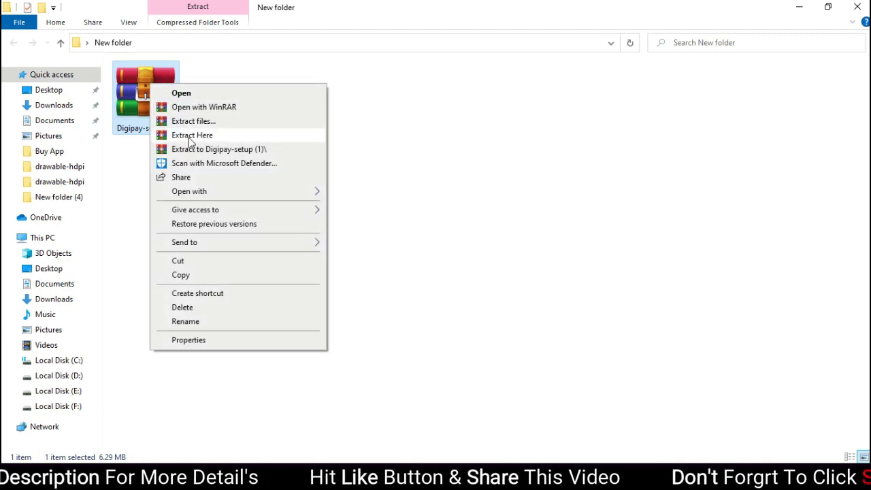
click(193, 134)
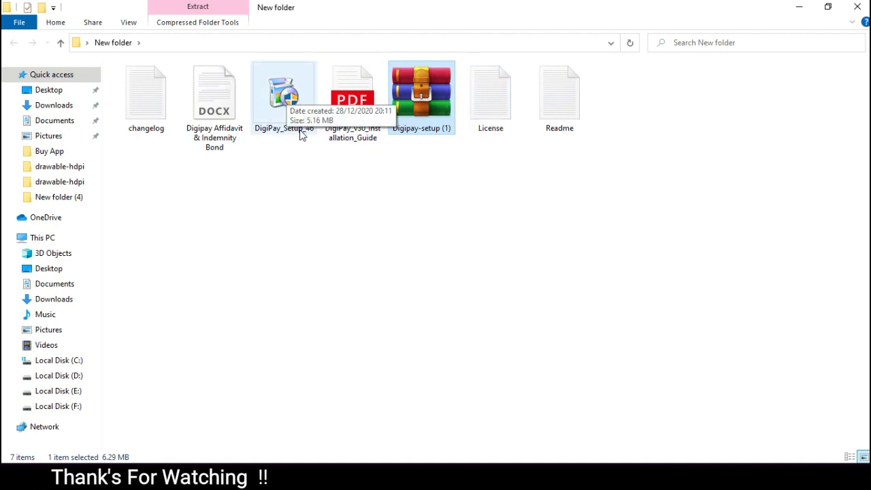
right_click(285, 98)
click(320, 114)
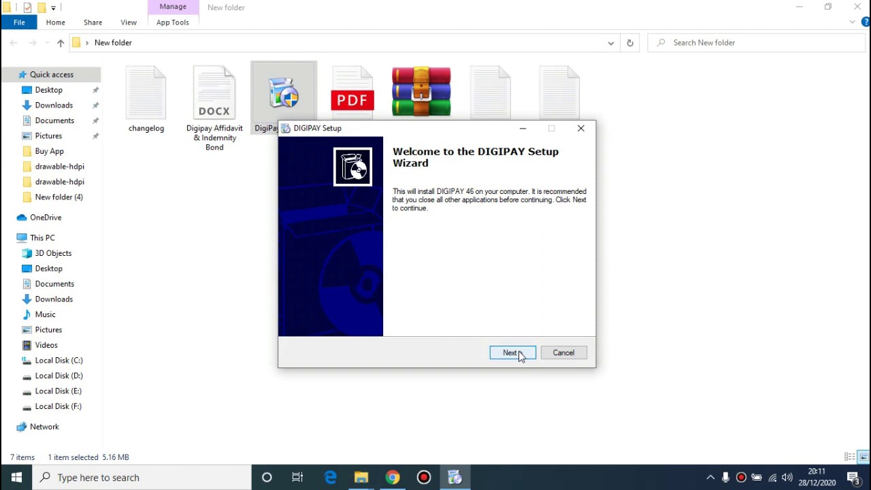
Install DIGIPAY in the default destination folder with a desktop icon and start menu folder, then close the setup files' folder.
click(519, 355)
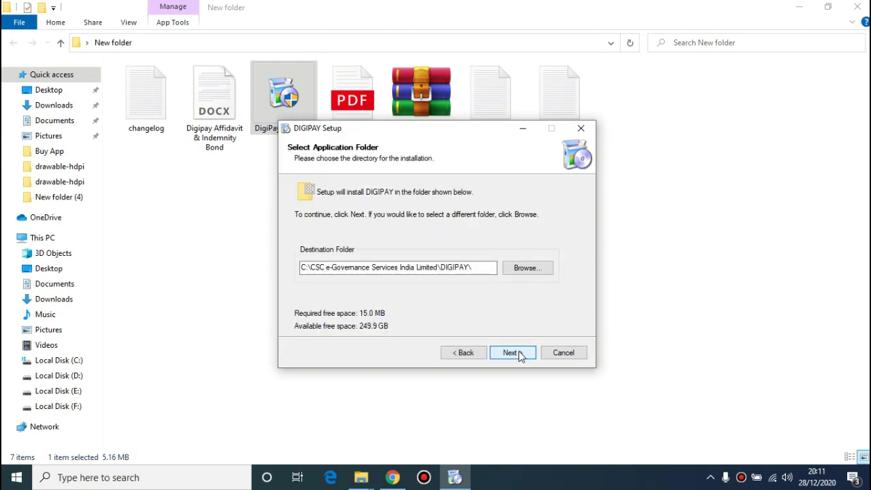
click(521, 356)
click(520, 355)
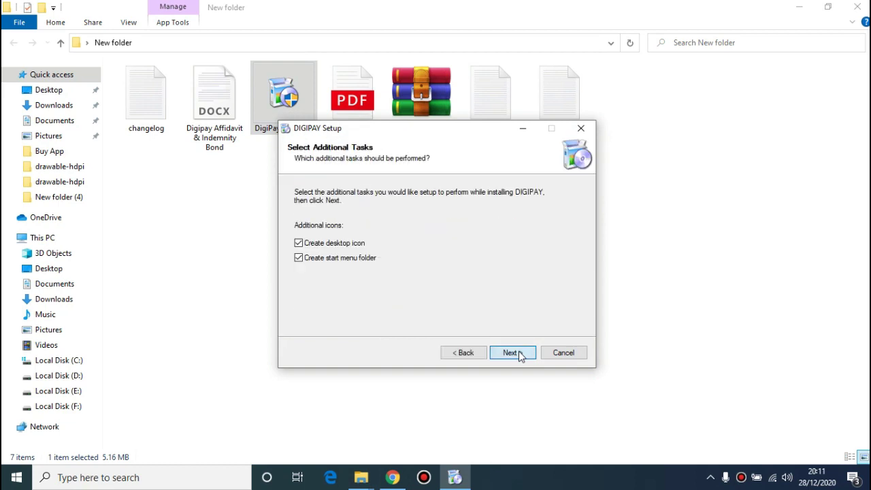
click(518, 352)
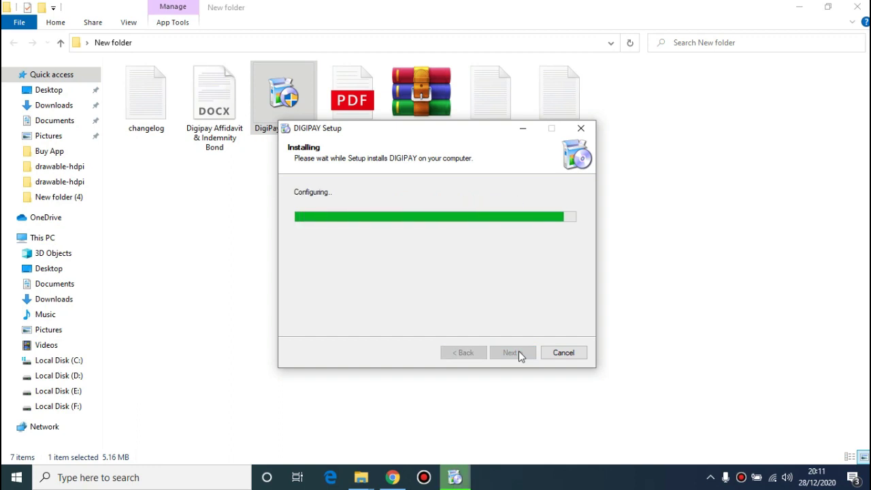
click(519, 355)
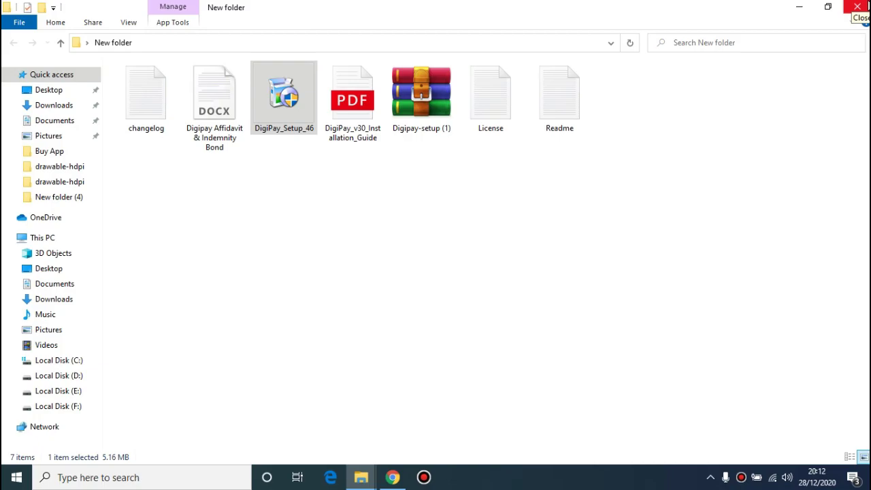
click(859, 7)
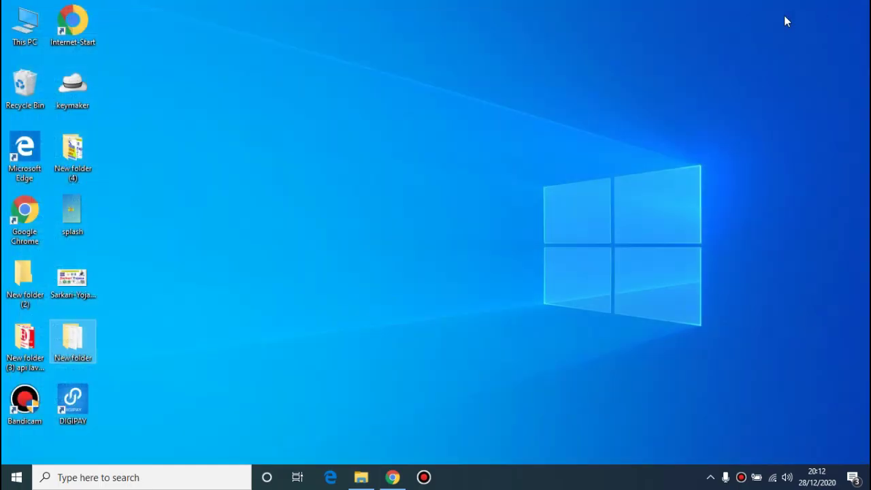
Run DIGIPAY from the desktop as administrator and allow it to make changes.
right_click(77, 406)
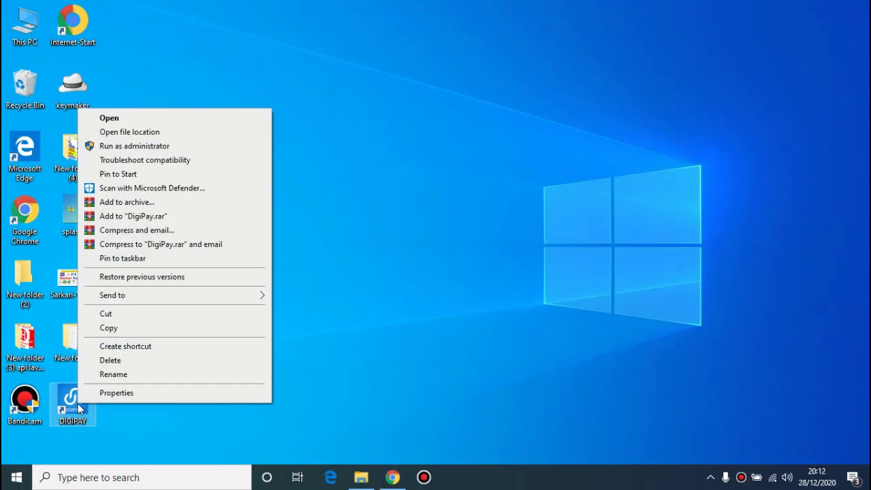
click(148, 146)
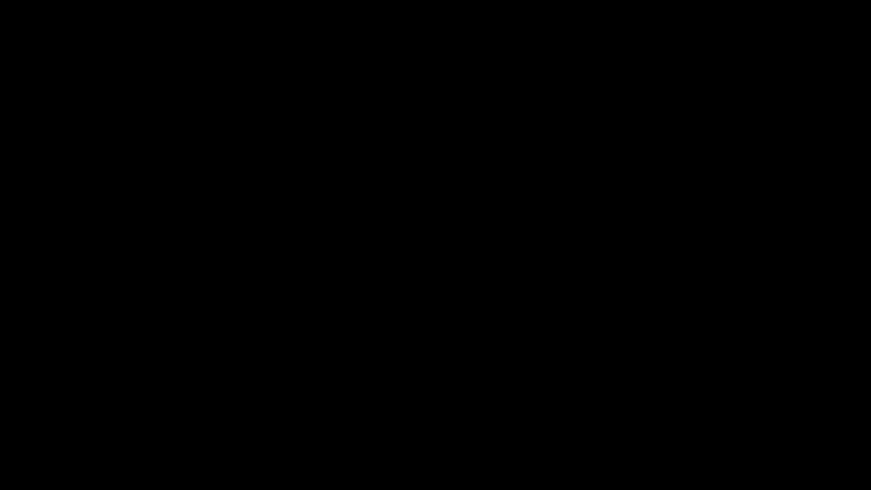
click(366, 330)
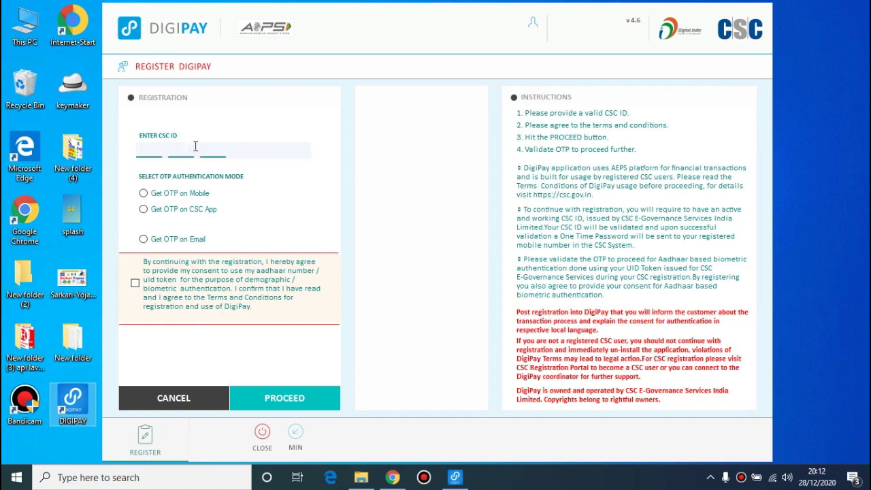
Register DIGIPAY with the operator's CSC ID and accept the application restart.
click(150, 154)
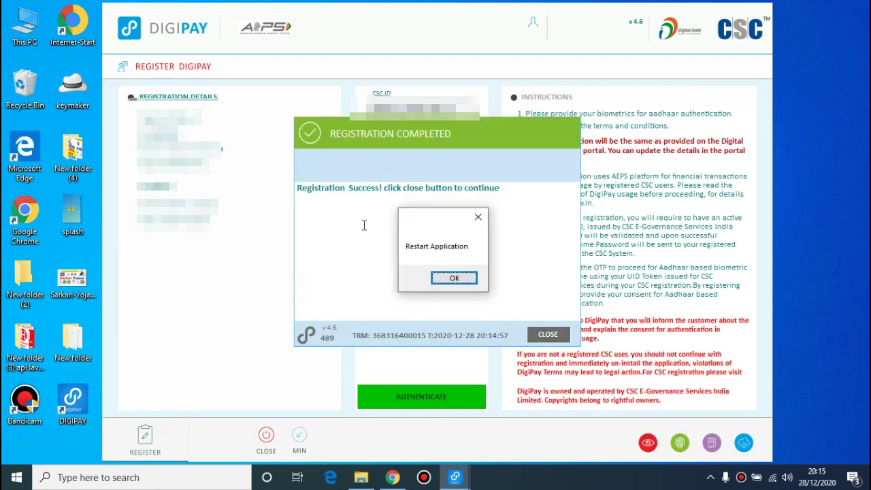
click(453, 279)
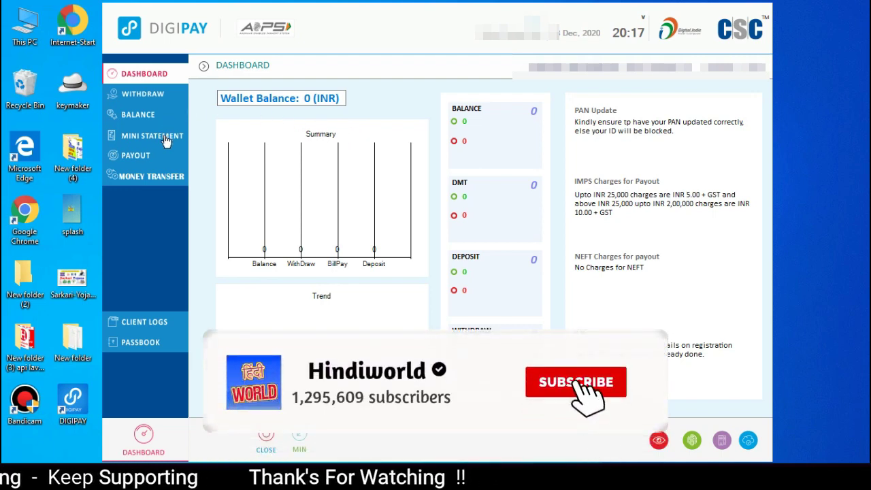
Look through the Withdraw, Balance, Mini Statement, Payout and Money Transfer pages.
click(143, 97)
click(139, 116)
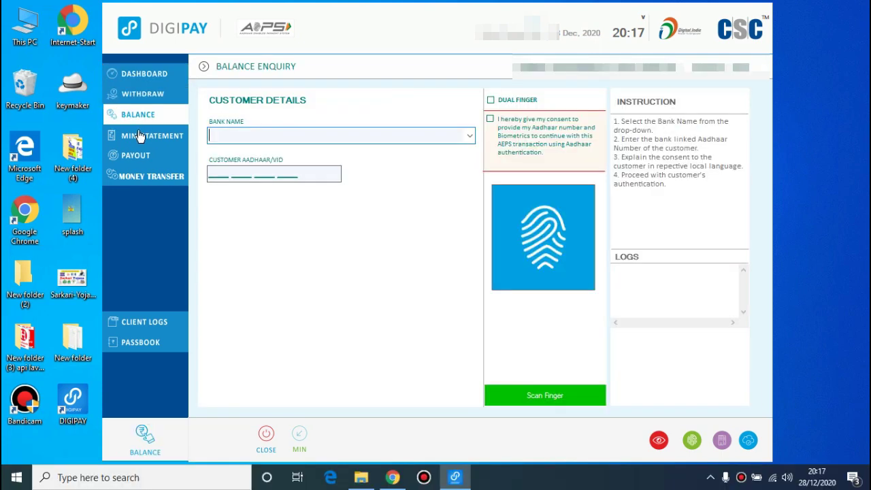
click(141, 137)
click(143, 157)
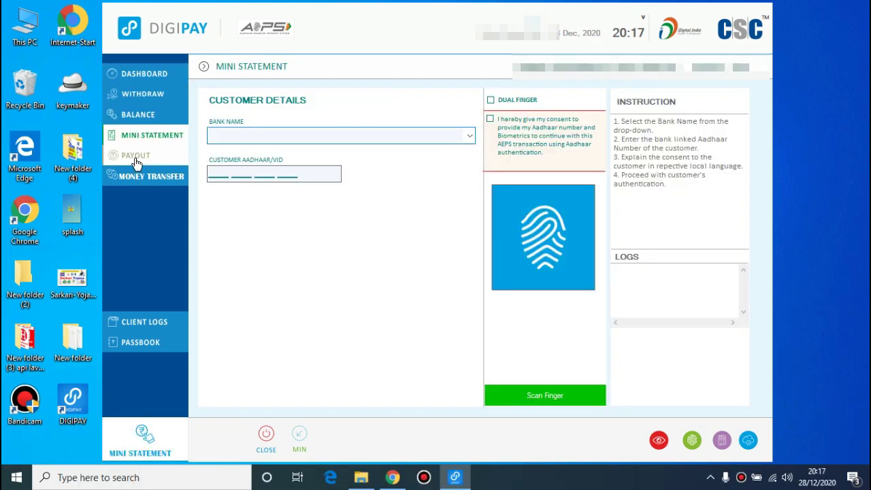
click(147, 179)
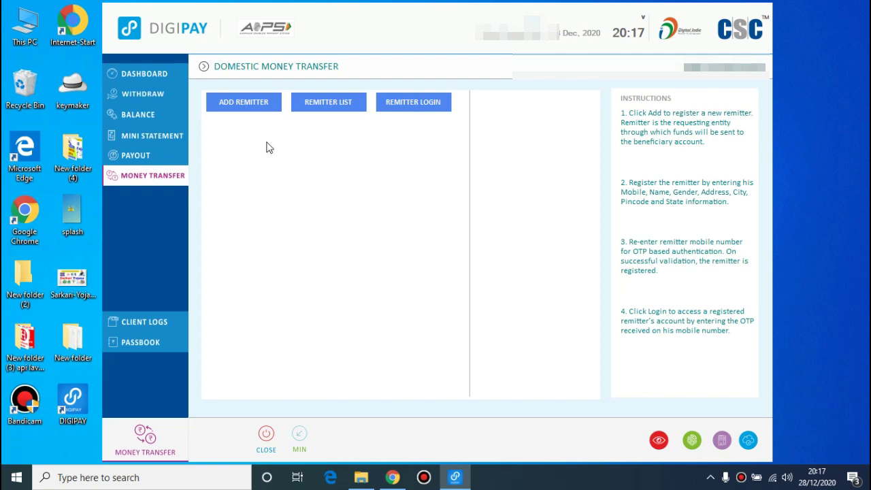
On the Cash Withdrawal form, choose Bank of Maharashtra as the bank, go to the amount field and tick the Aadhaar consent.
click(143, 100)
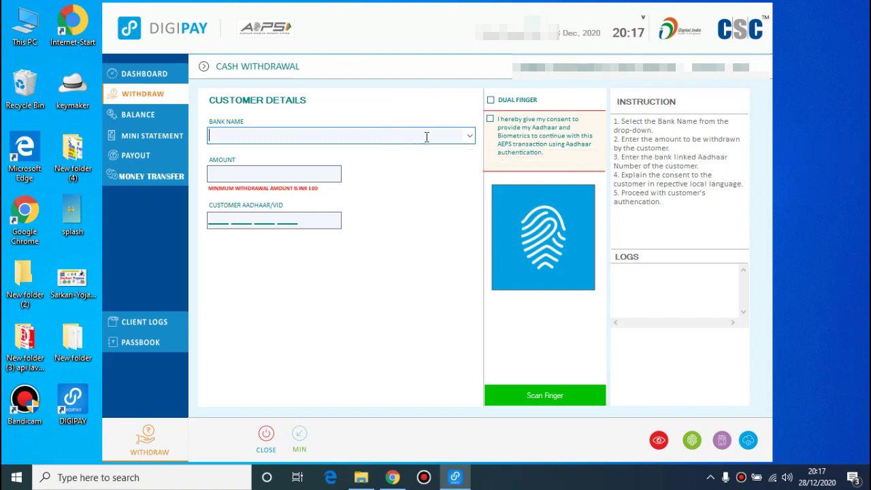
click(469, 136)
click(331, 173)
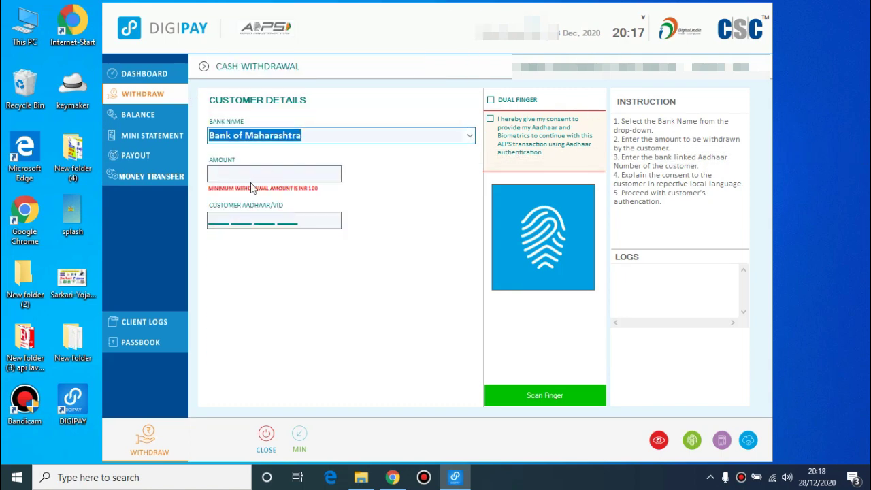
click(247, 174)
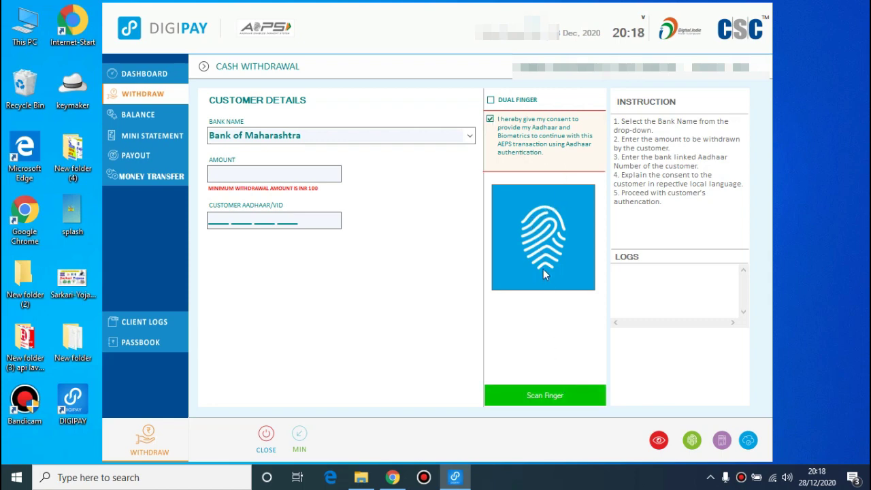
Examine the Mini Statement form and the Payout form with its transfer type options.
click(152, 134)
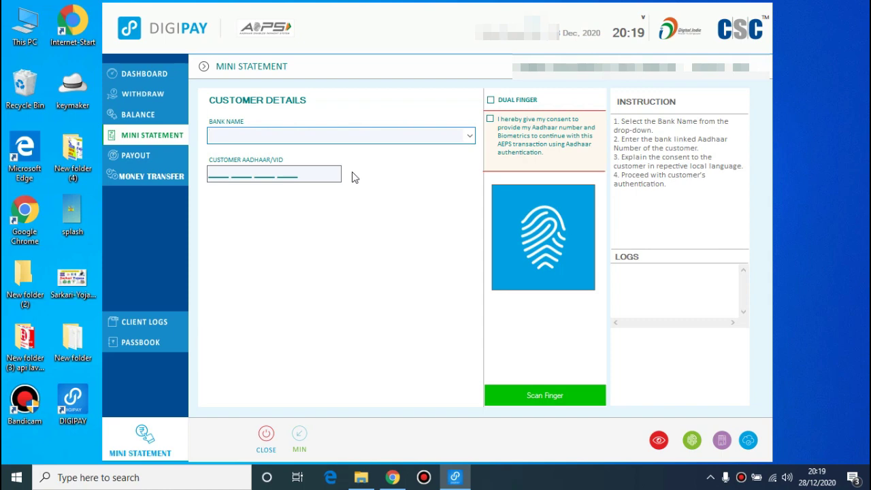
click(163, 164)
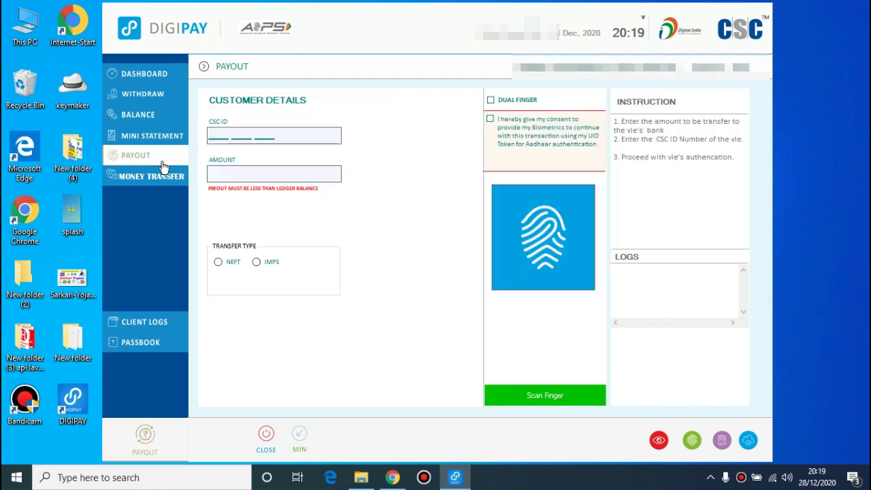